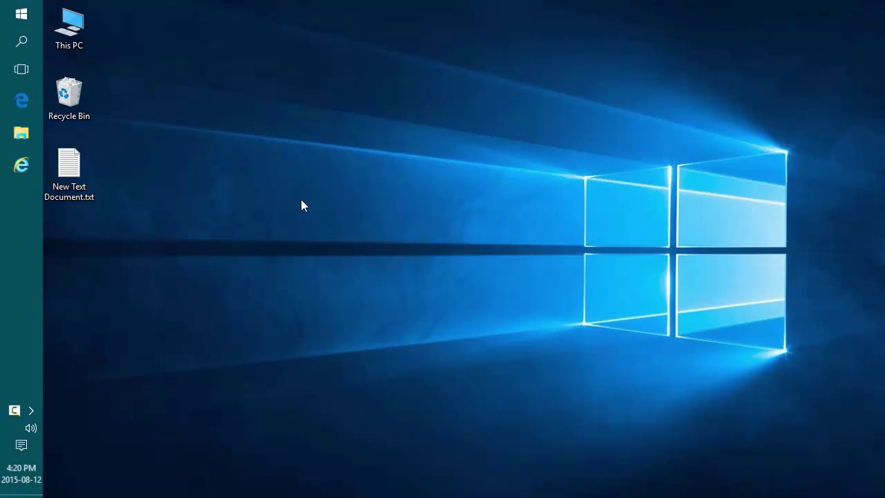
# Open Personalization on the Background page from the desktop menu, then narrow the Settings window slightly.
pyautogui.rightClick(338, 198)
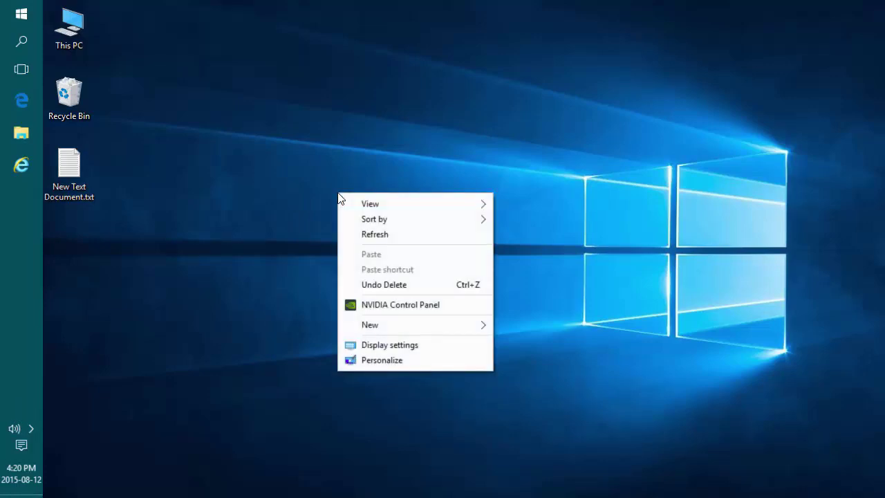
pyautogui.click(392, 360)
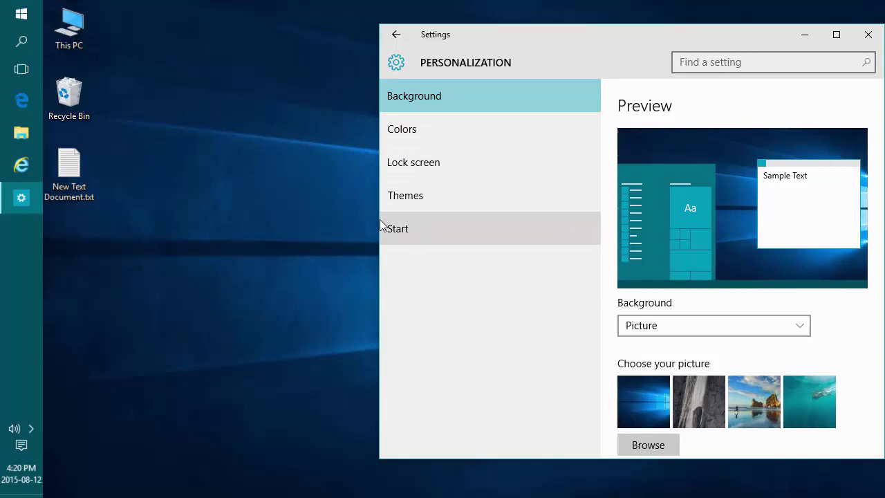
pyautogui.moveTo(377, 259); pyautogui.dragTo(386, 270)
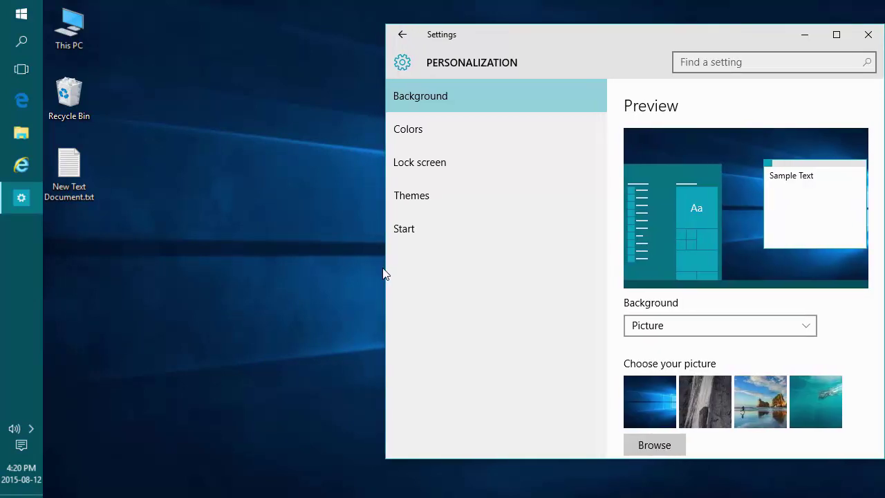
# Go to the Lock screen page and open the Screen Saver Settings dialog.
pyautogui.click(450, 168)
pyautogui.scroll(-2, 685, 431)
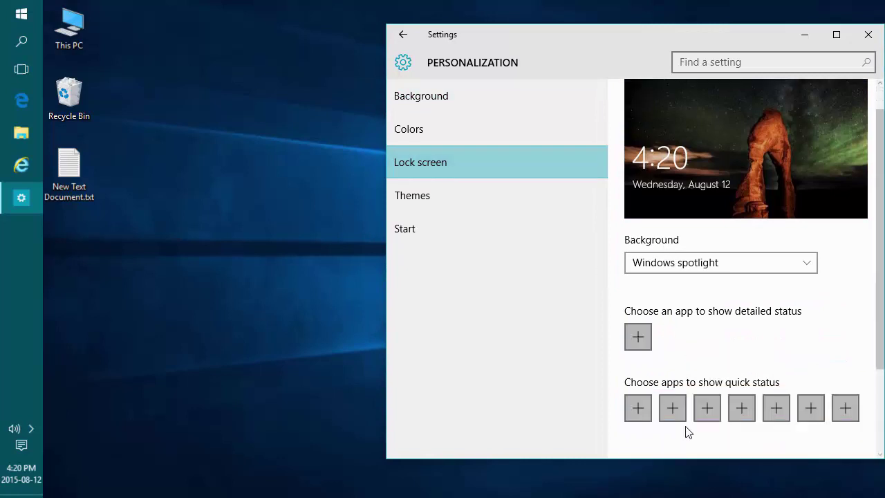
pyautogui.scroll(-2, 687, 432)
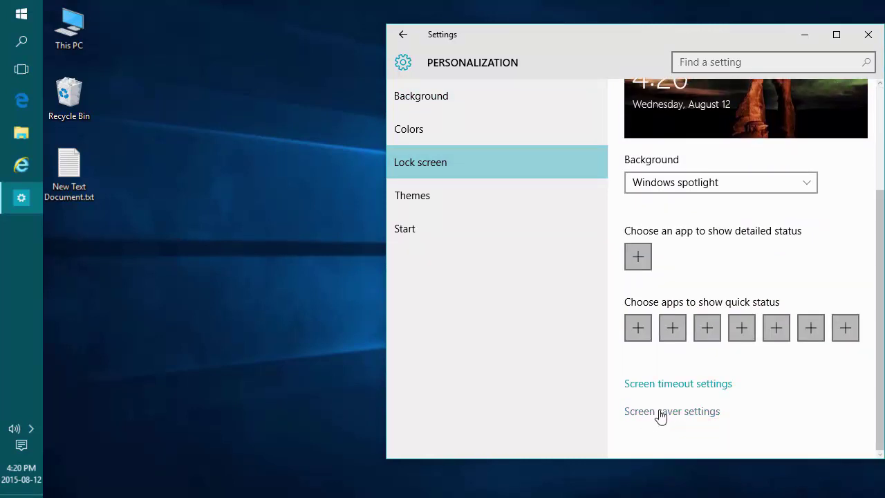
pyautogui.click(664, 412)
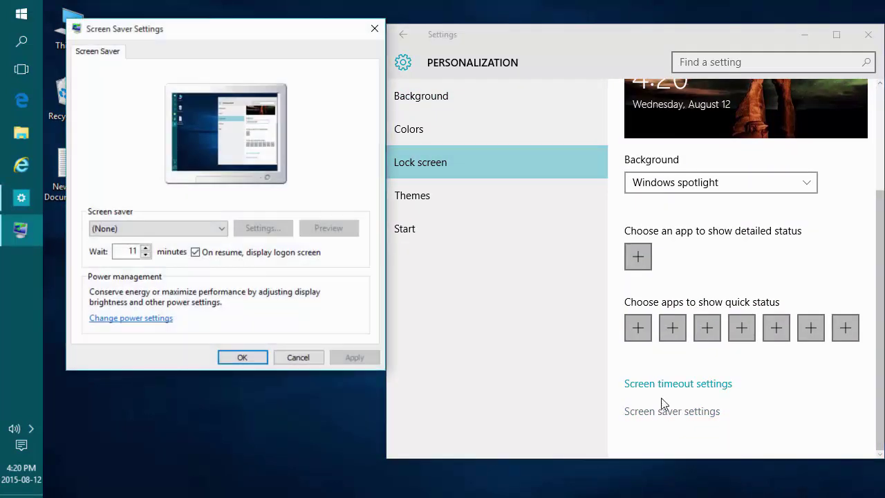
# On Power & sleep, set the plugged-in screen turn-off time to 10 minutes.
pyautogui.click(702, 389)
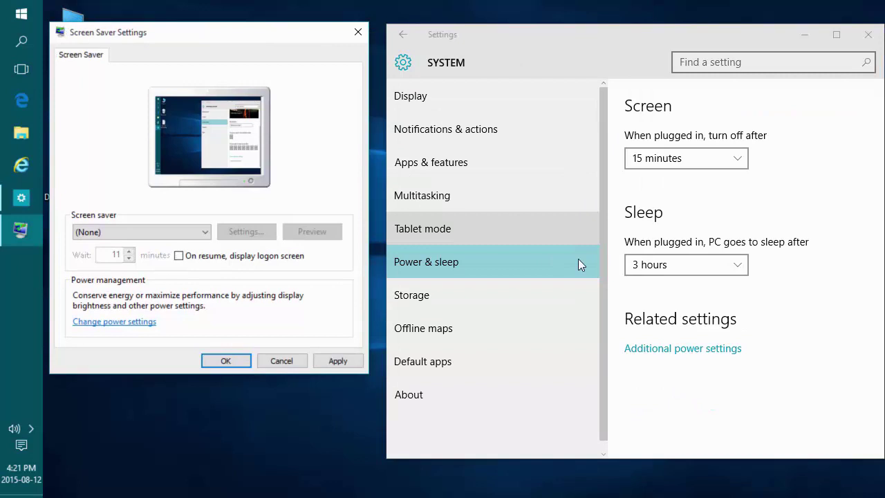
pyautogui.click(739, 158)
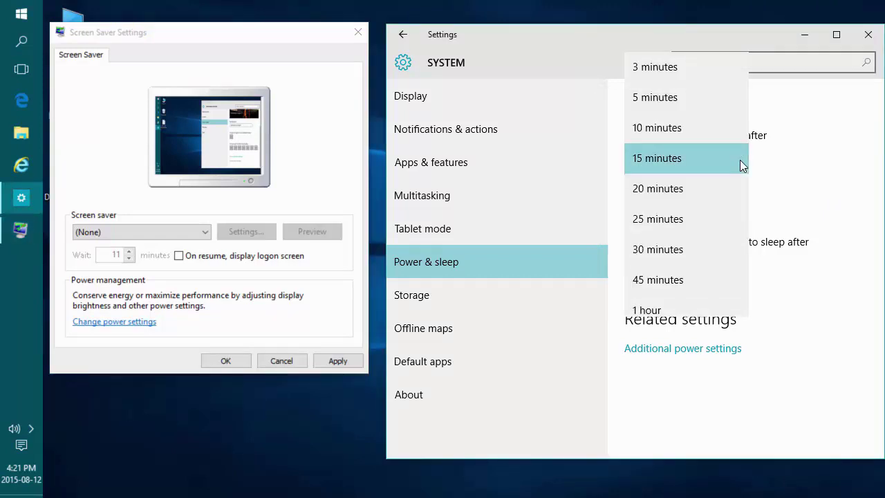
pyautogui.click(705, 137)
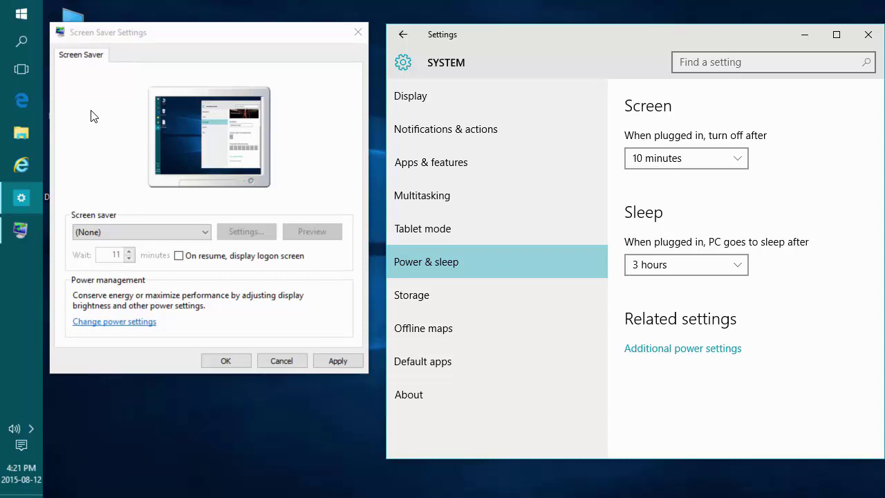
# Check the screen saver list and leave 'On resume, display logon screen' checked.
pyautogui.click(207, 231)
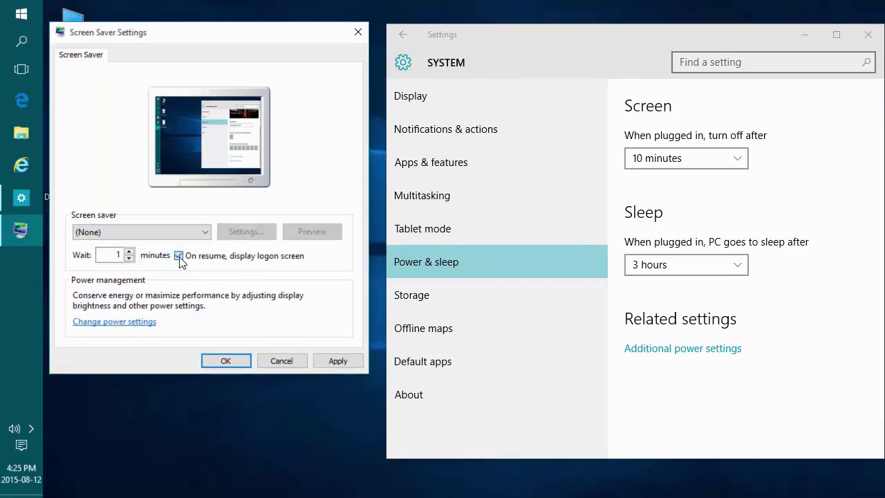
pyautogui.click(179, 255)
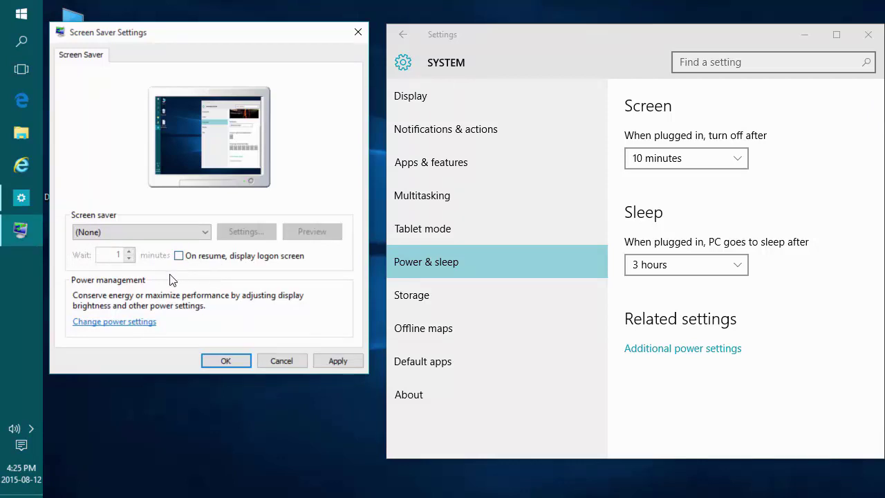
pyautogui.click(179, 256)
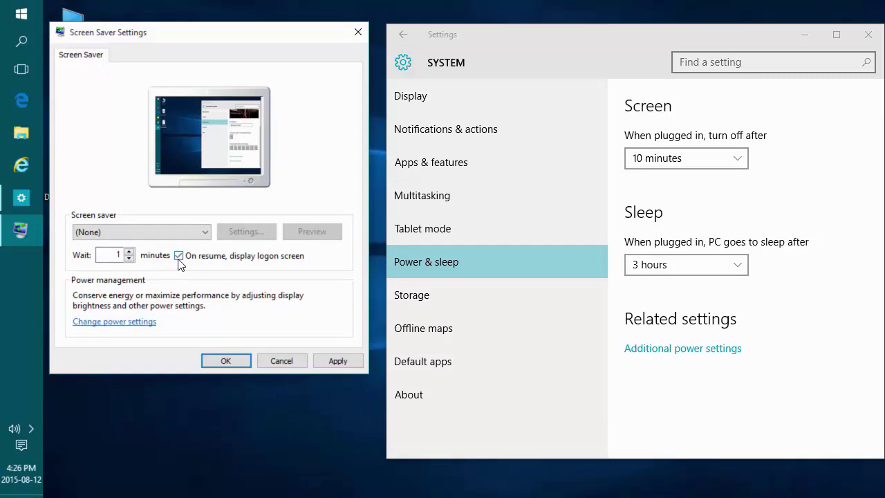
# Set the screen saver wait time to 10 minutes, correcting the initially typed 15.
pyautogui.doubleClick(117, 254)
pyautogui.write('1')
pyautogui.write('5')
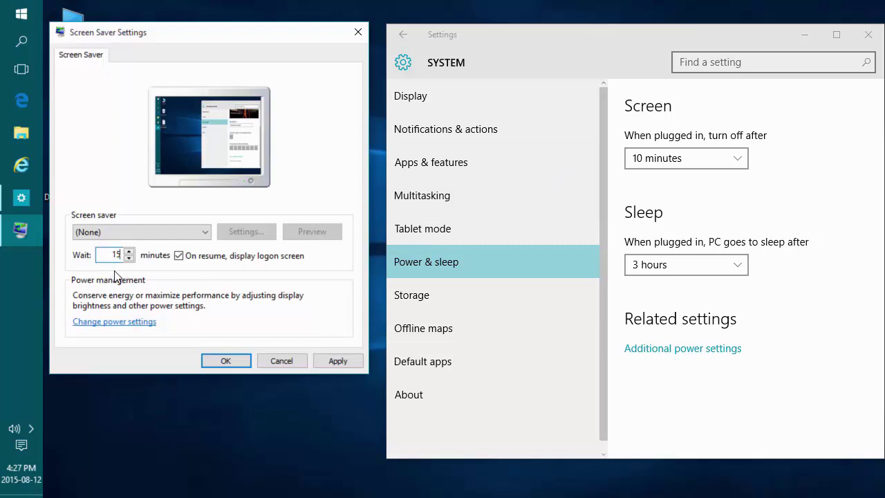
pyautogui.press('BackSpace')
pyautogui.write('0')
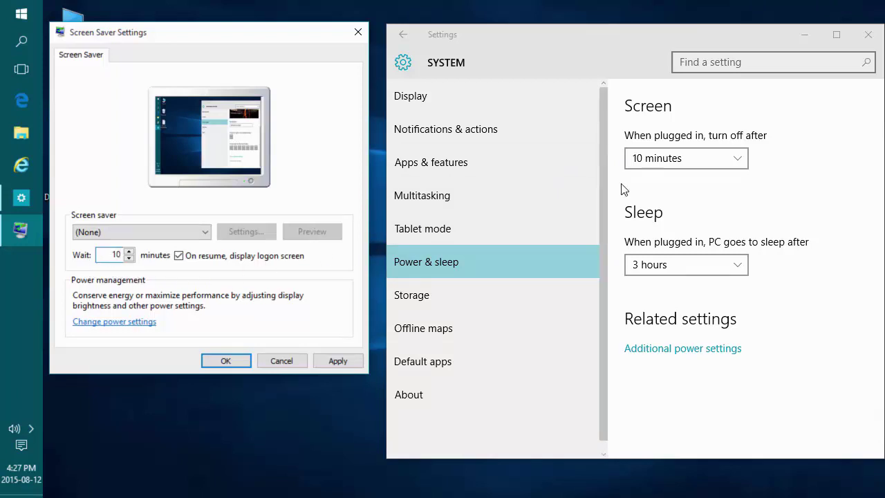